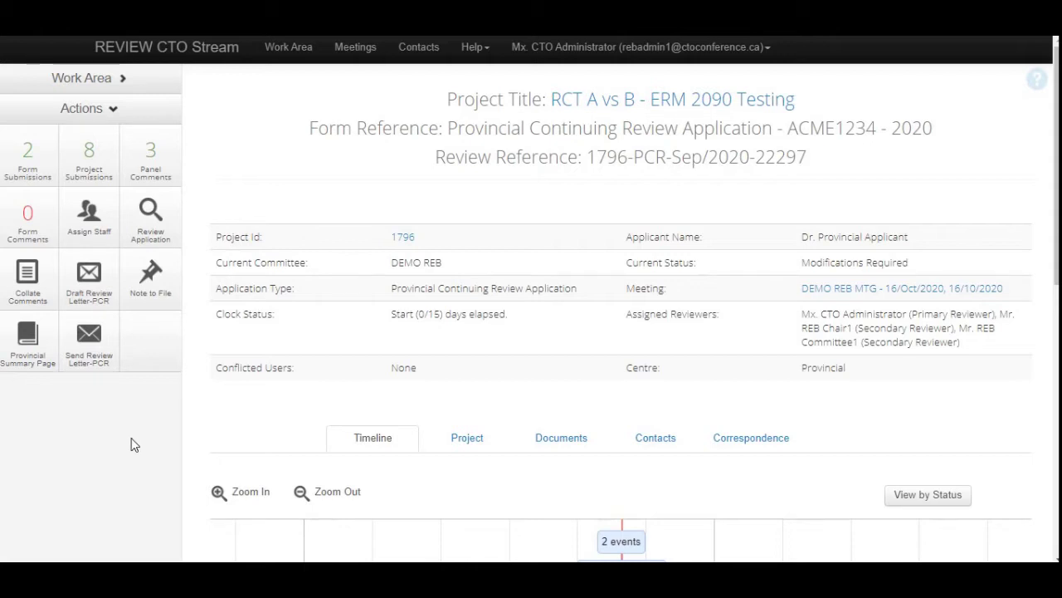
Step: Open the Draft Review Letter-PCR form for the provincial continuing review application
{"action": "left_click", "coordinate": [103, 360]}
{"action": "left_click", "coordinate": [103, 360]}
{"action": "left_click", "coordinate": [81, 291]}
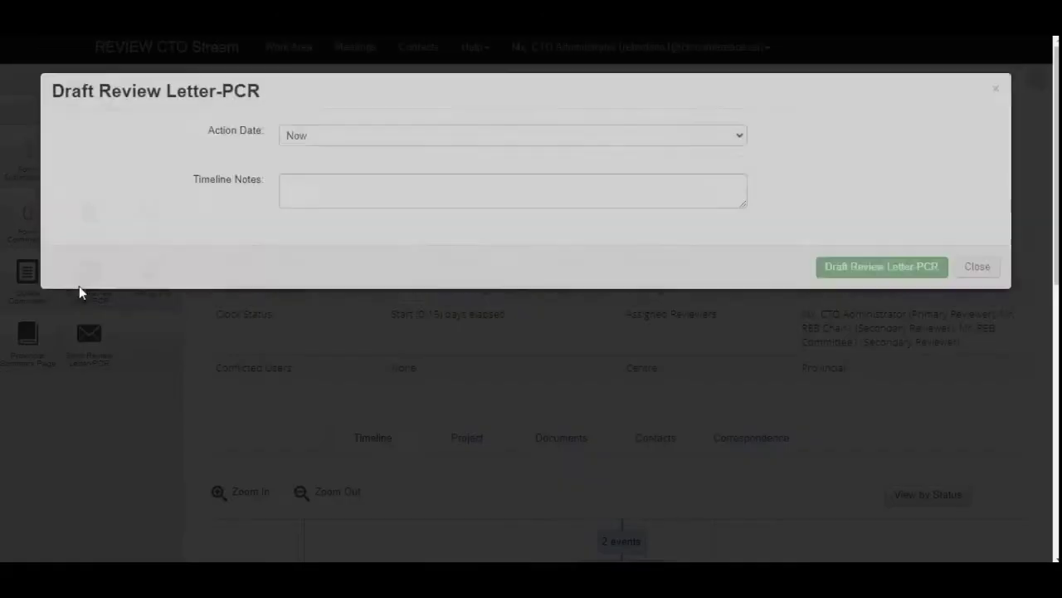
{"action": "left_click_drag", "start_coordinate": [1007, 256], "coordinate": [982, 315]}
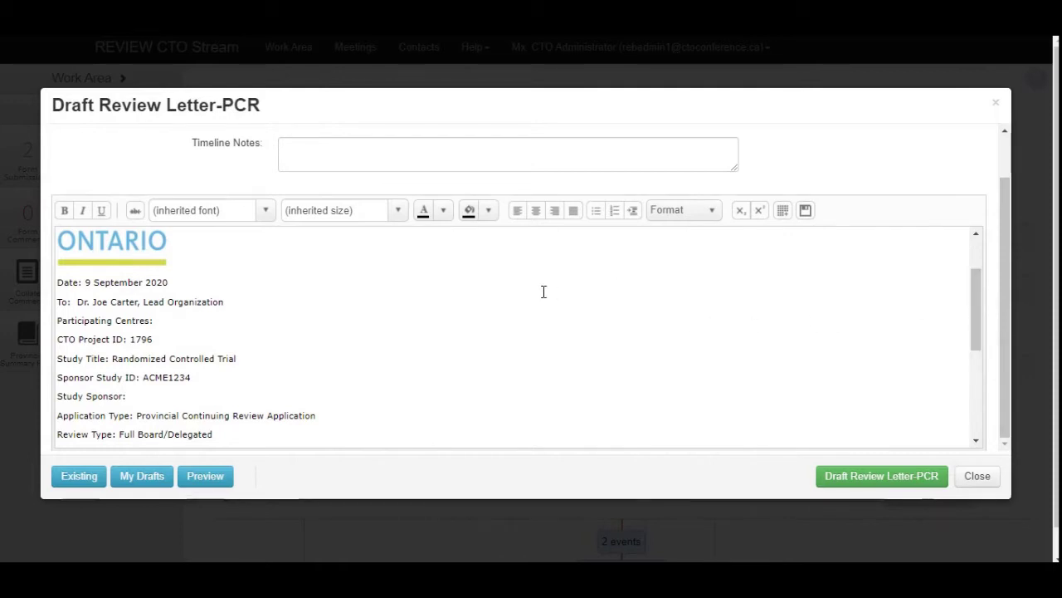
{"action": "scroll", "coordinate": [535, 292], "scroll_direction": "down", "scroll_amount": 1}
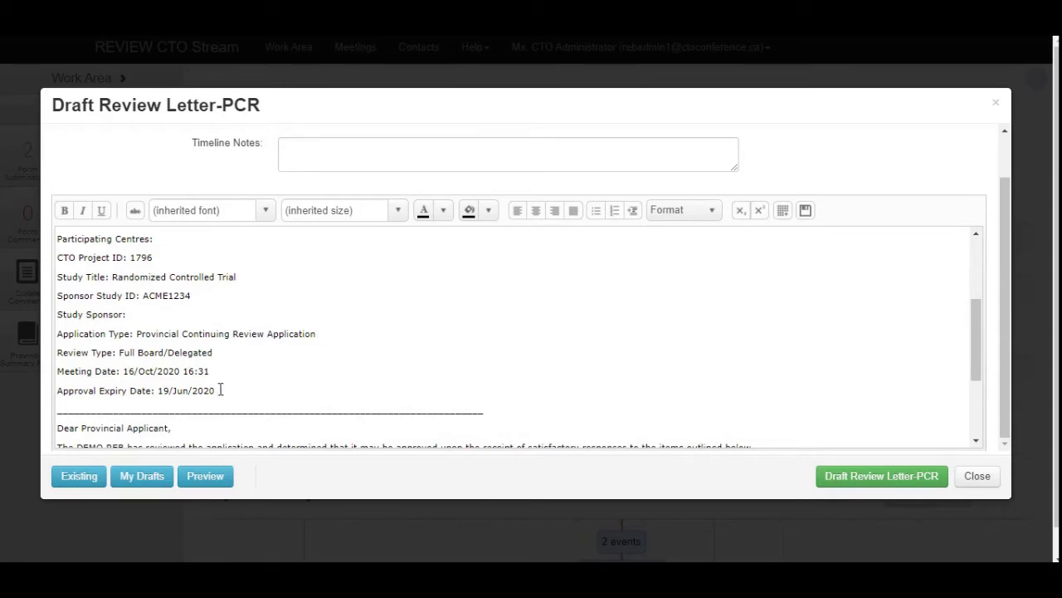
Step: Remove "/Delegated" from the letter's Review Type line so it reads Full Board
{"action": "left_click", "coordinate": [222, 390]}
{"action": "left_click_drag", "start_coordinate": [216, 354], "coordinate": [171, 353]}
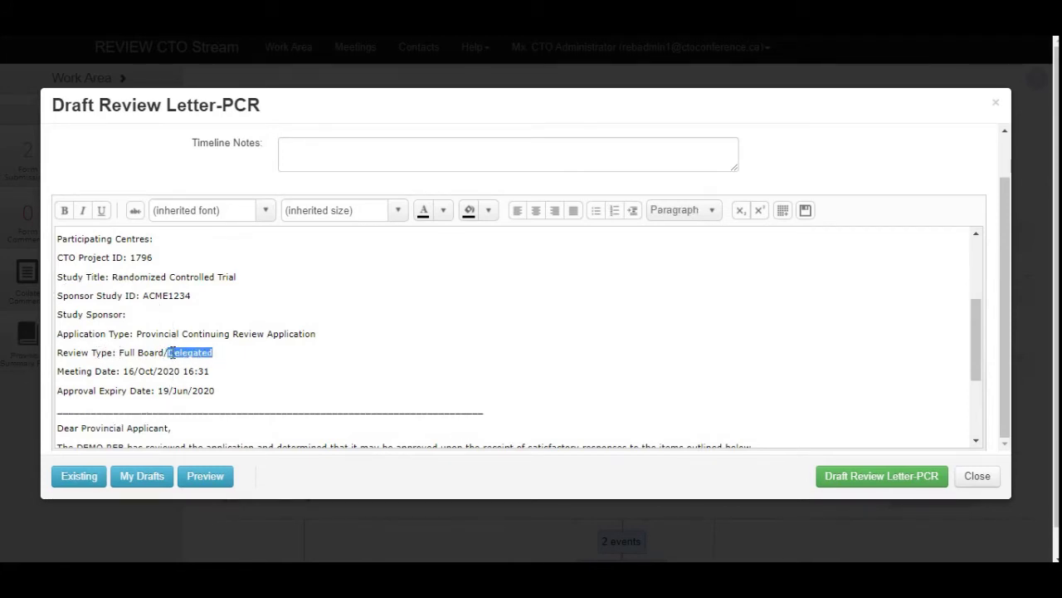
{"action": "key", "text": "BackSpace"}
{"action": "key", "text": "BackSpace"}
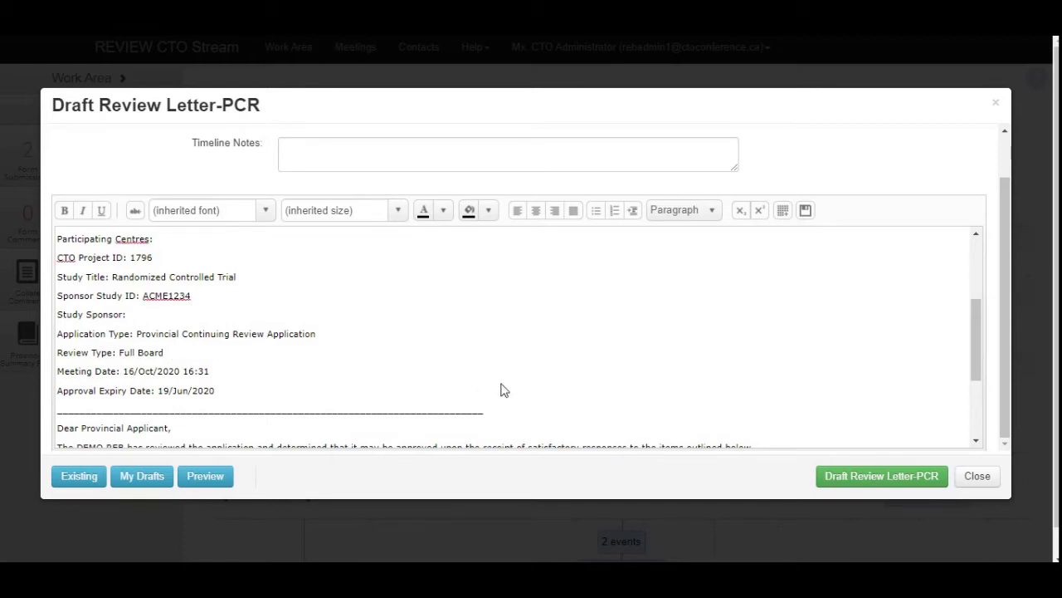
Step: Delete the empty Study Sponsor line and remove the time from the letter's Meeting Date
{"action": "triple_click", "coordinate": [97, 316]}
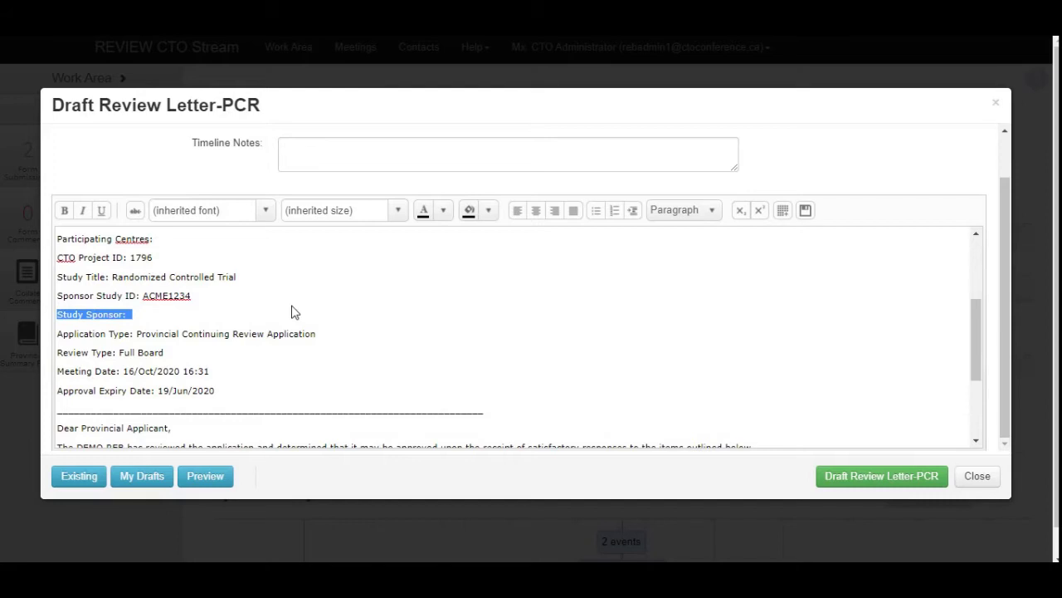
{"action": "key", "text": "Delete"}
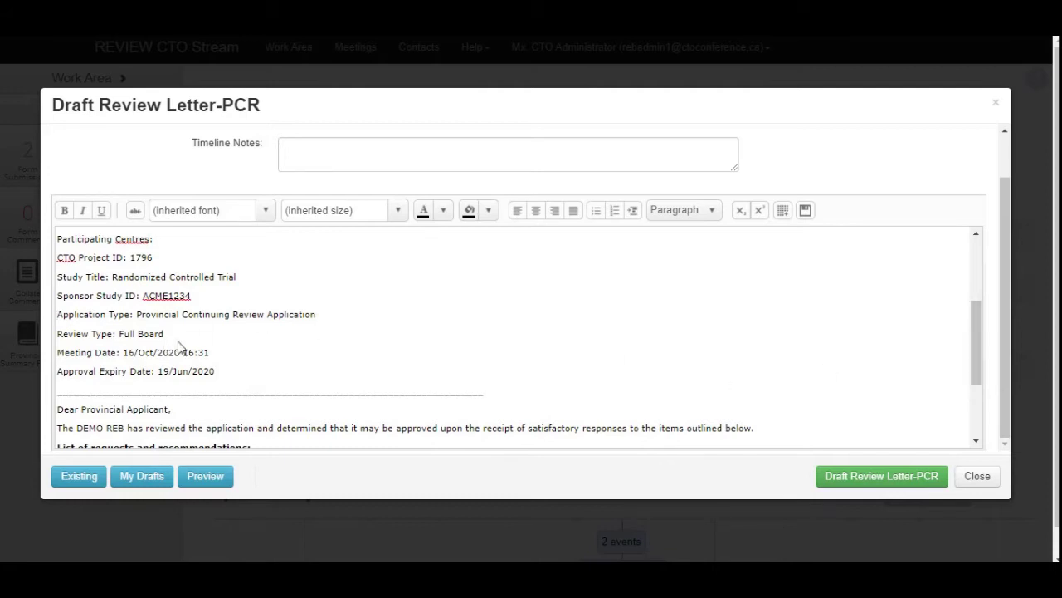
{"action": "left_click_drag", "start_coordinate": [214, 352], "coordinate": [183, 352]}
{"action": "key", "text": "BackSpace"}
{"action": "left_click", "coordinate": [586, 316]}
{"action": "right_click", "coordinate": [586, 316]}
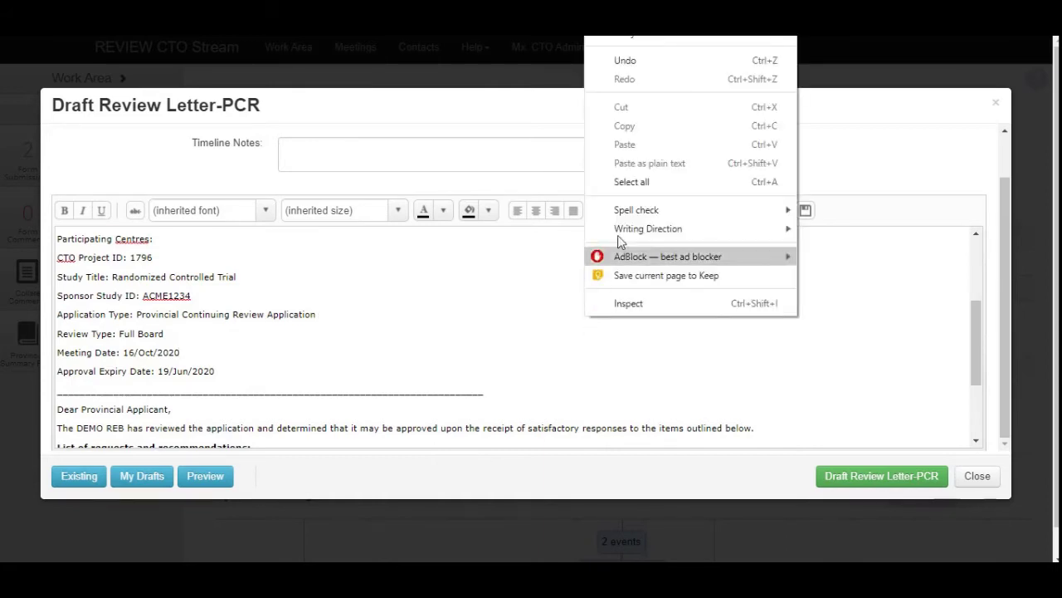
{"action": "left_click", "coordinate": [647, 170]}
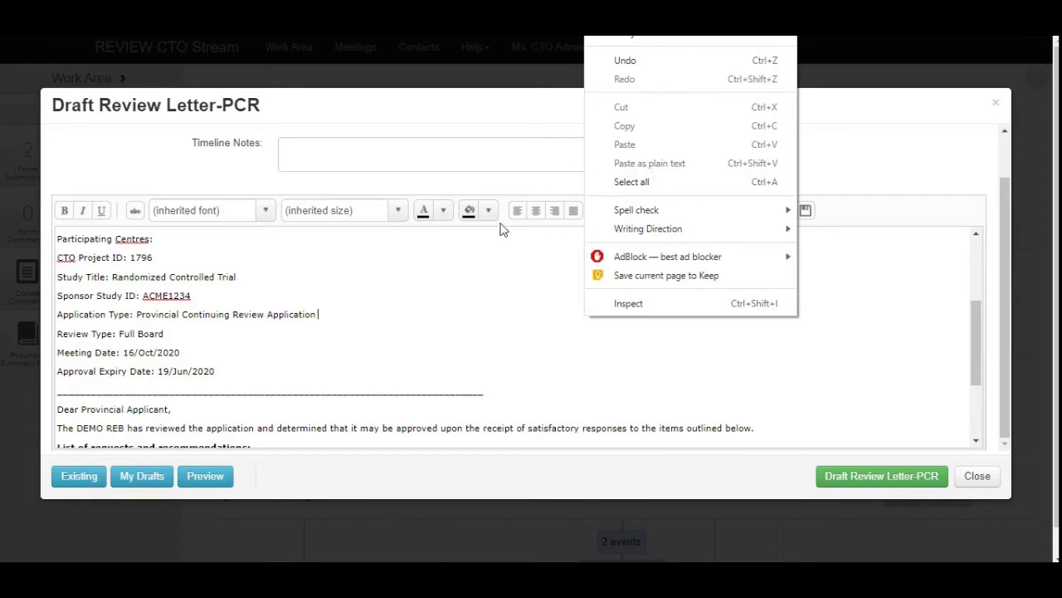
{"action": "left_click", "coordinate": [501, 259]}
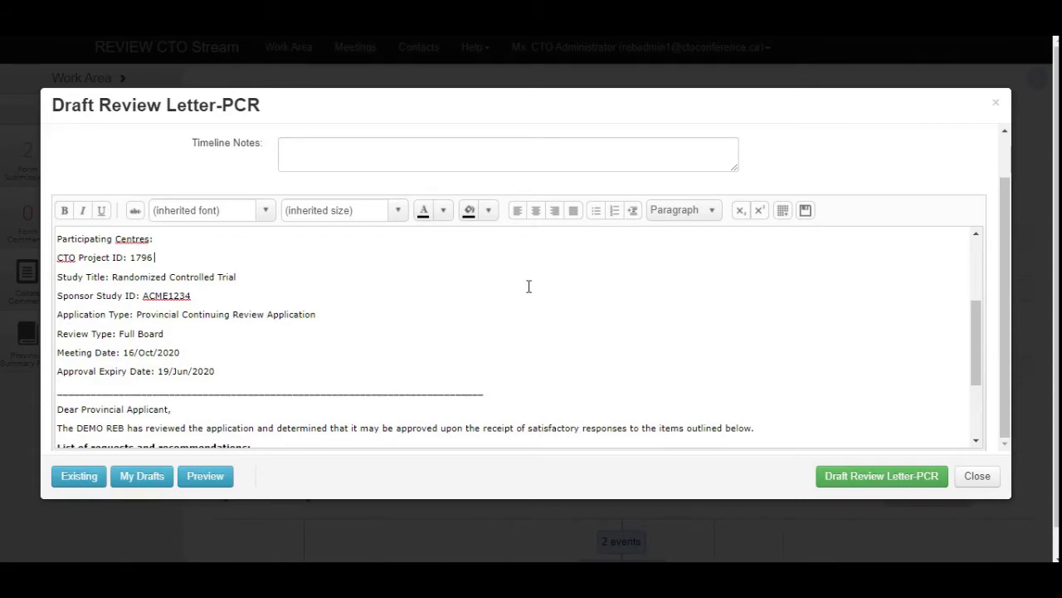
{"action": "right_click", "coordinate": [471, 287]}
{"action": "left_click", "coordinate": [442, 276]}
Step: Submit the Draft Review Letter-PCR action and confirm it
{"action": "left_click", "coordinate": [911, 478]}
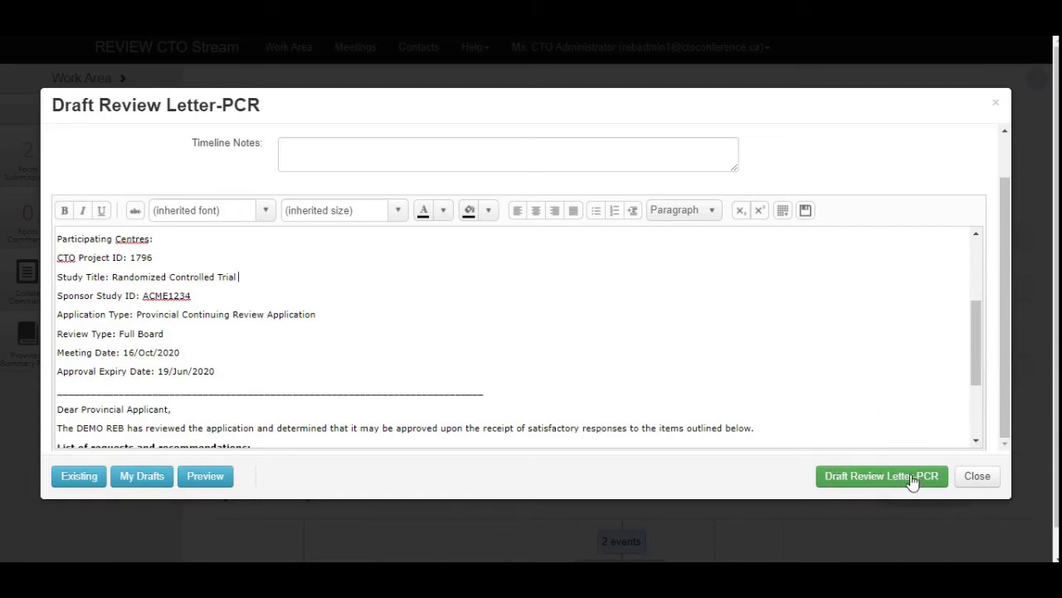
{"action": "left_click", "coordinate": [912, 480]}
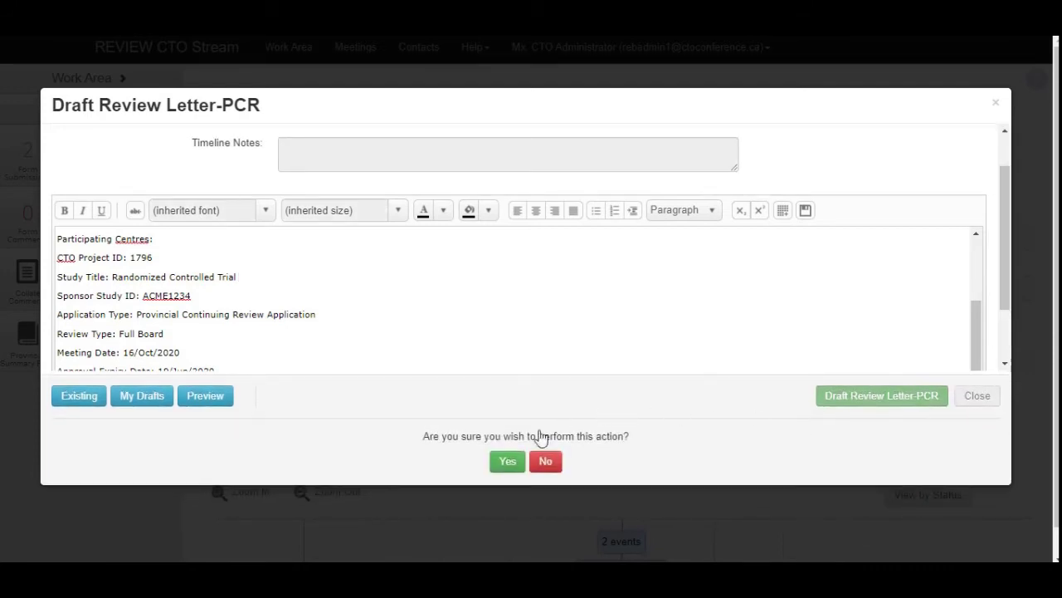
{"action": "left_click", "coordinate": [513, 462]}
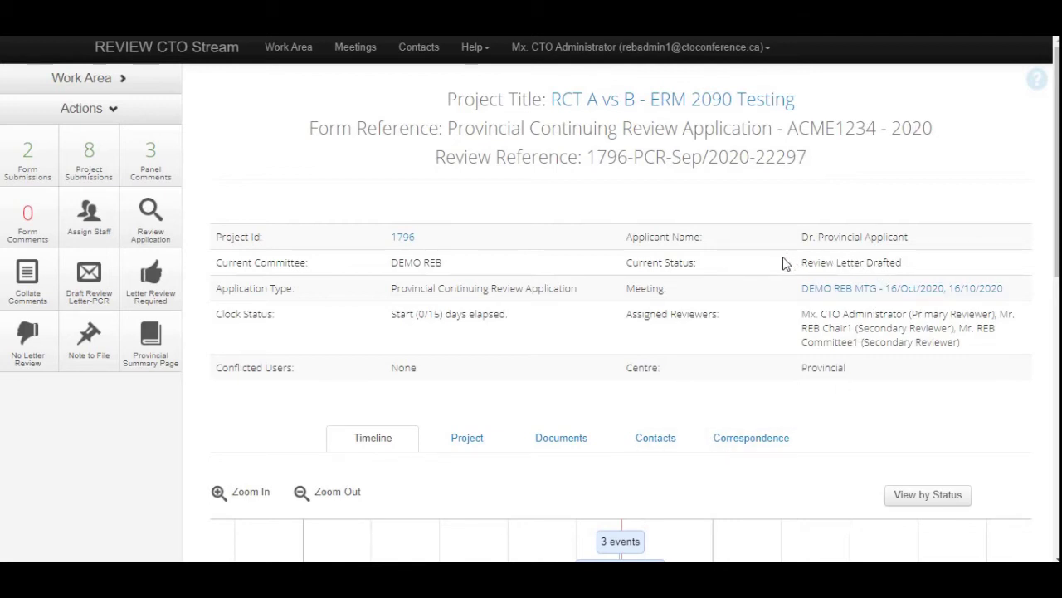
Step: Reopen the Draft Review Letter-PCR form and save the letter as a new draft named with the author's first name and "draft"
{"action": "left_click", "coordinate": [99, 296]}
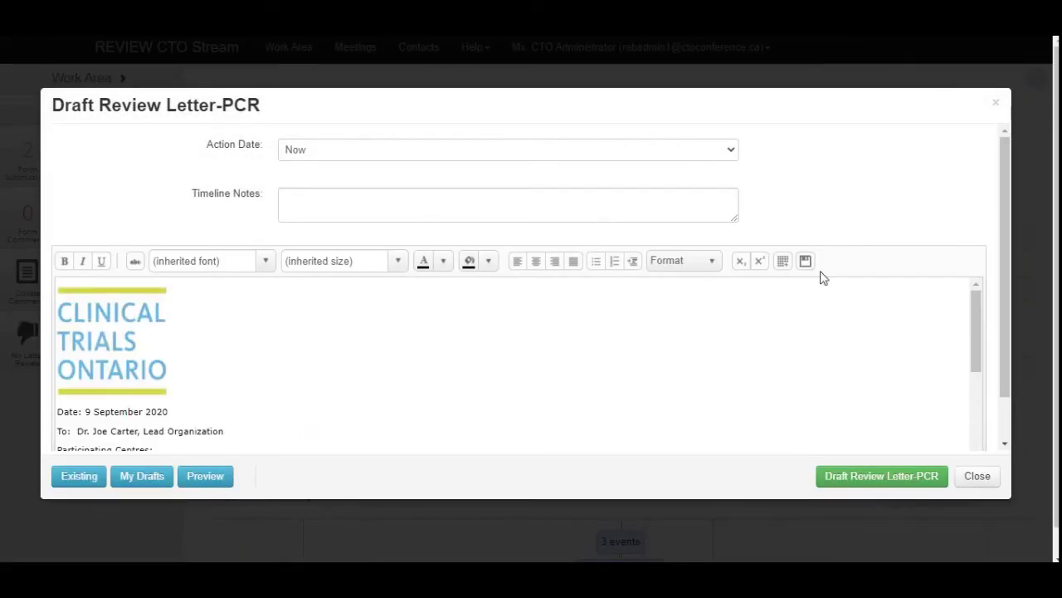
{"action": "left_click", "coordinate": [806, 262]}
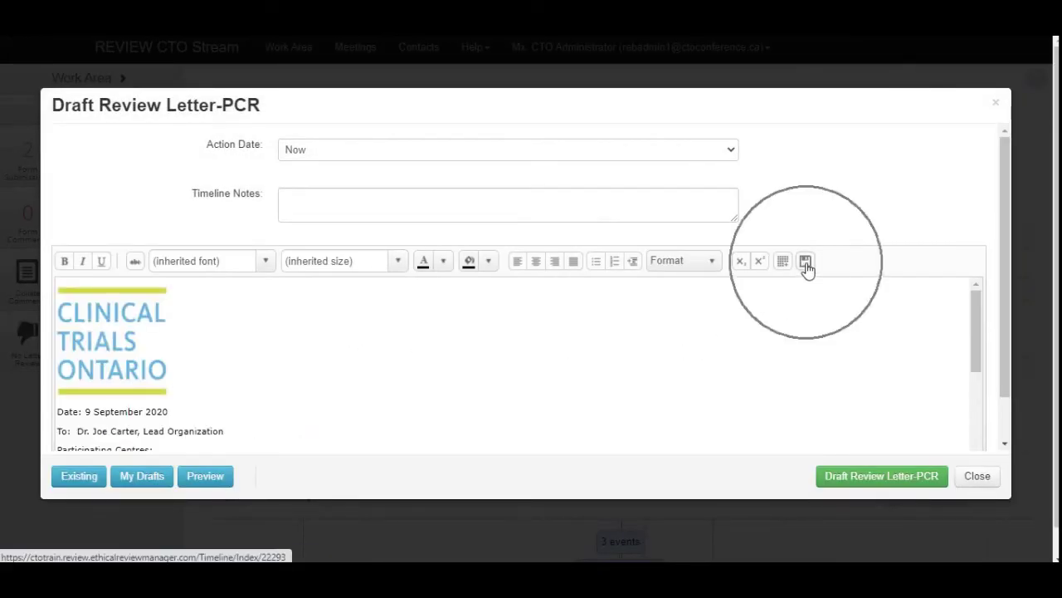
{"action": "left_click", "coordinate": [805, 262]}
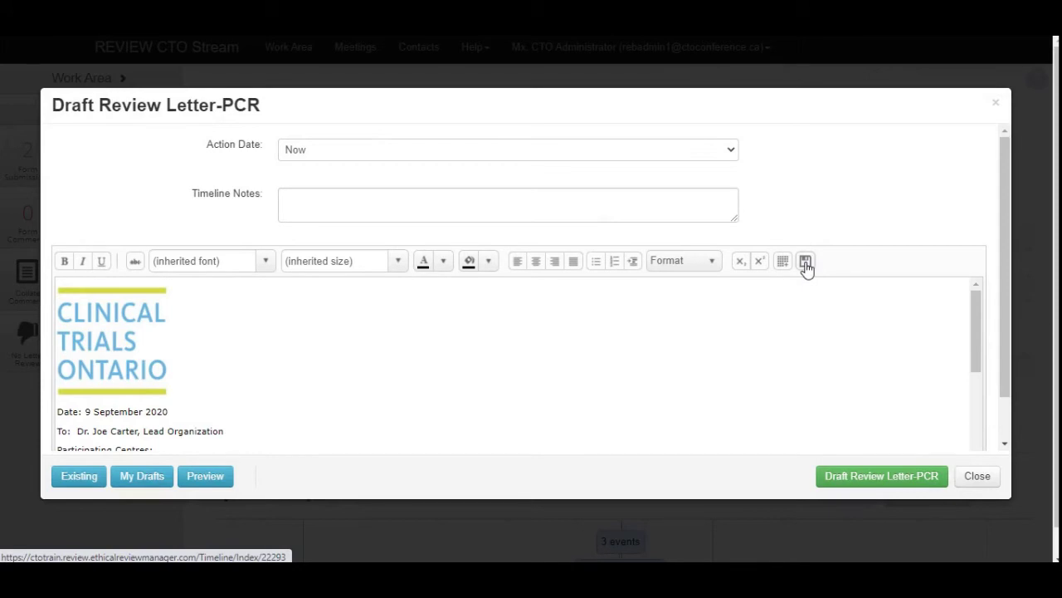
{"action": "right_click", "coordinate": [805, 263]}
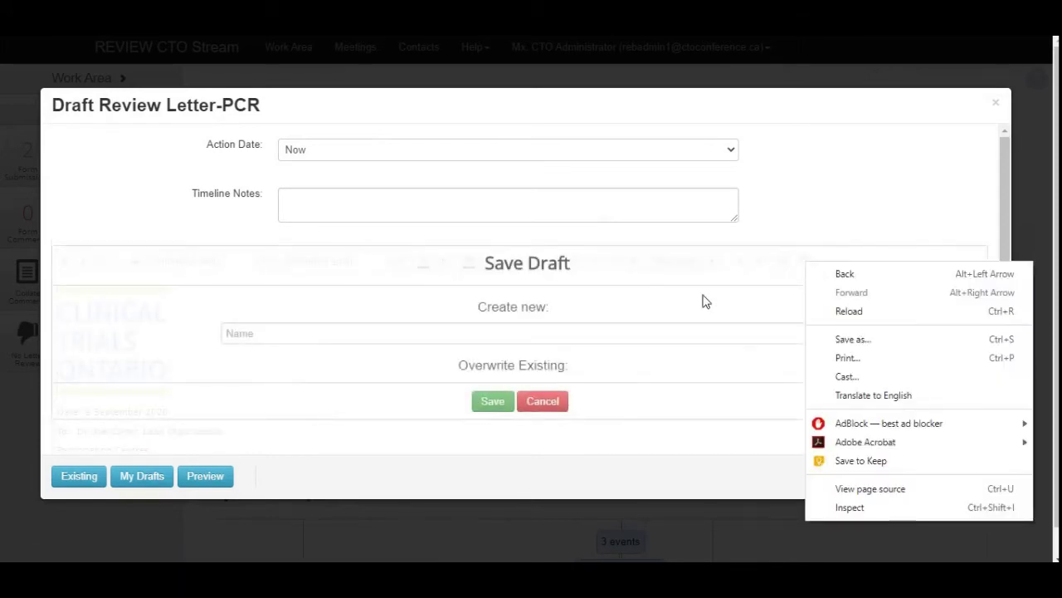
{"action": "left_click", "coordinate": [758, 246]}
{"action": "left_click", "coordinate": [682, 324]}
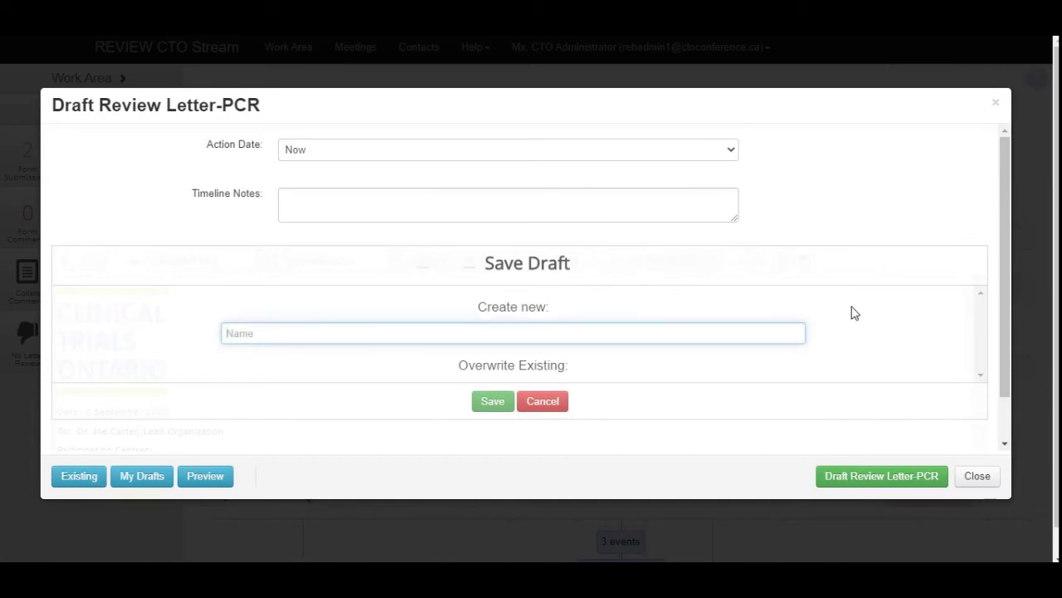
{"action": "type", "text": "Scott's draft"}
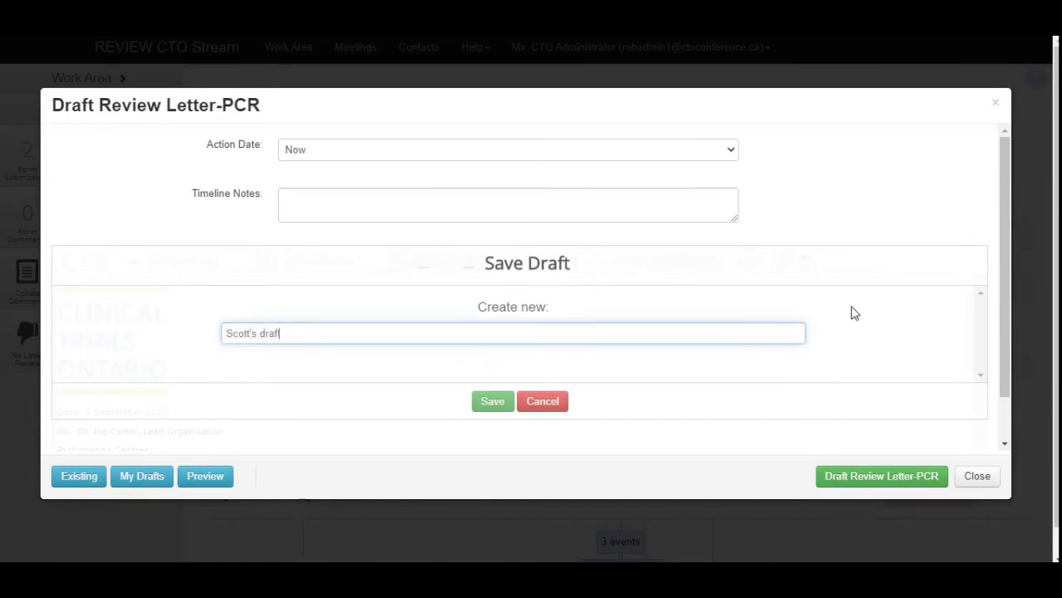
{"action": "left_click", "coordinate": [492, 405]}
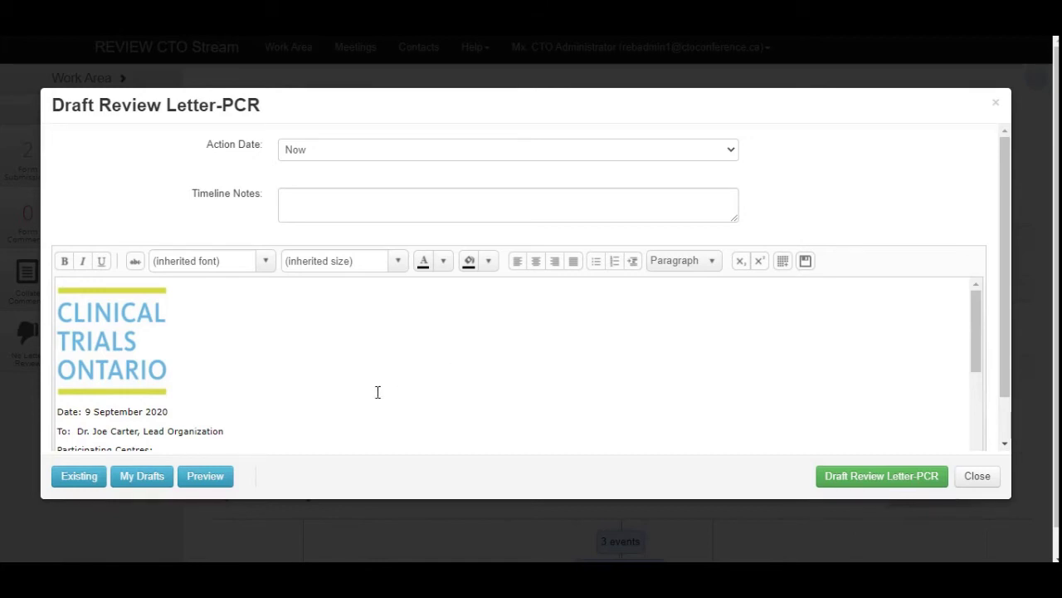
Step: Load the saved personal draft and overwrite the letter's current content with it
{"action": "left_click", "coordinate": [142, 482]}
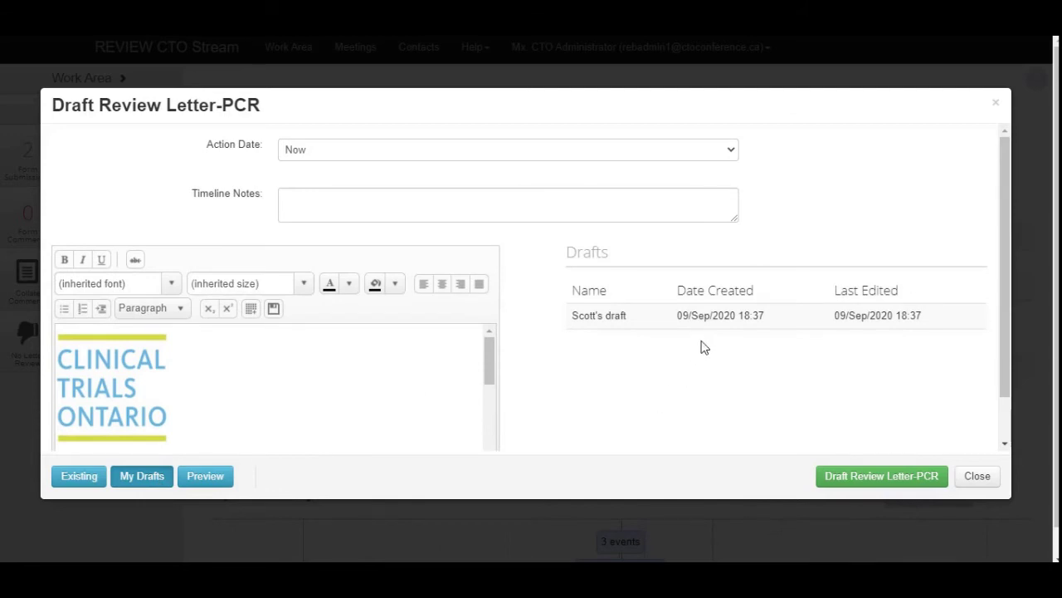
{"action": "left_click", "coordinate": [725, 325]}
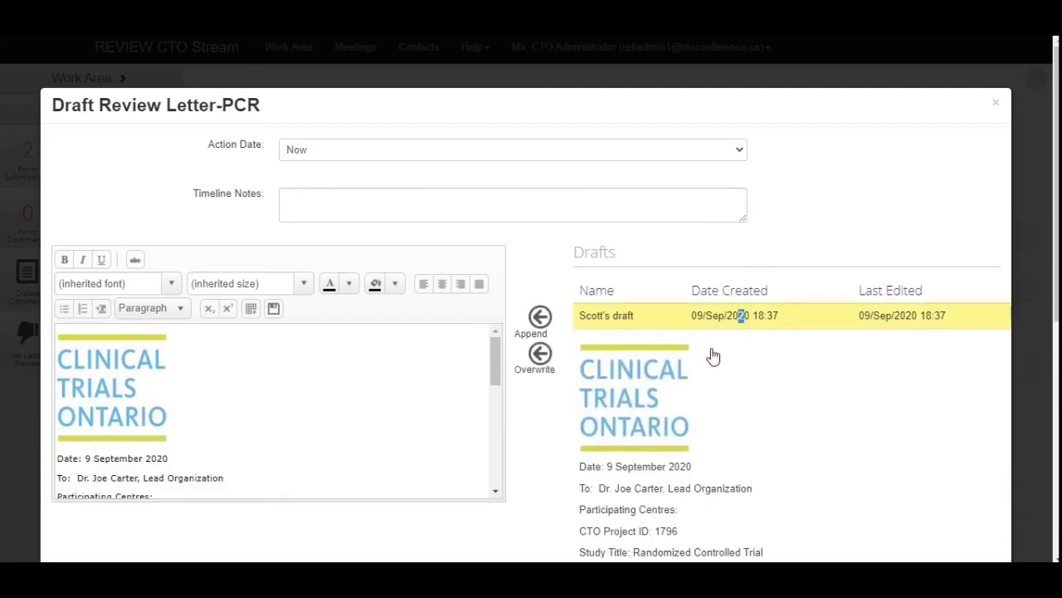
{"action": "left_click", "coordinate": [540, 357]}
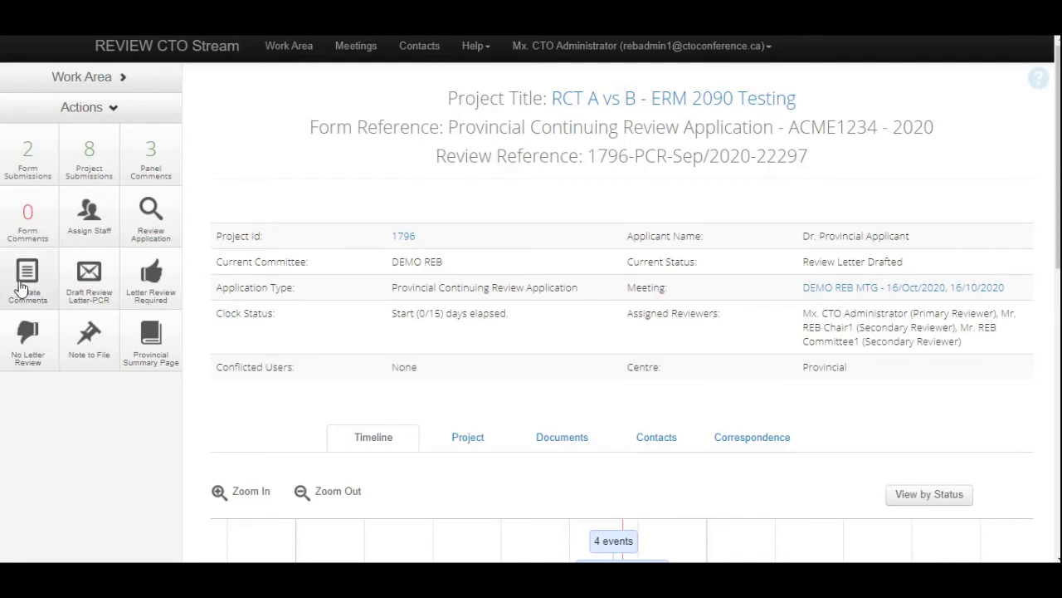
Step: Run the Collate Comments action for the application with the action date Now and confirm it
{"action": "left_click", "coordinate": [38, 287]}
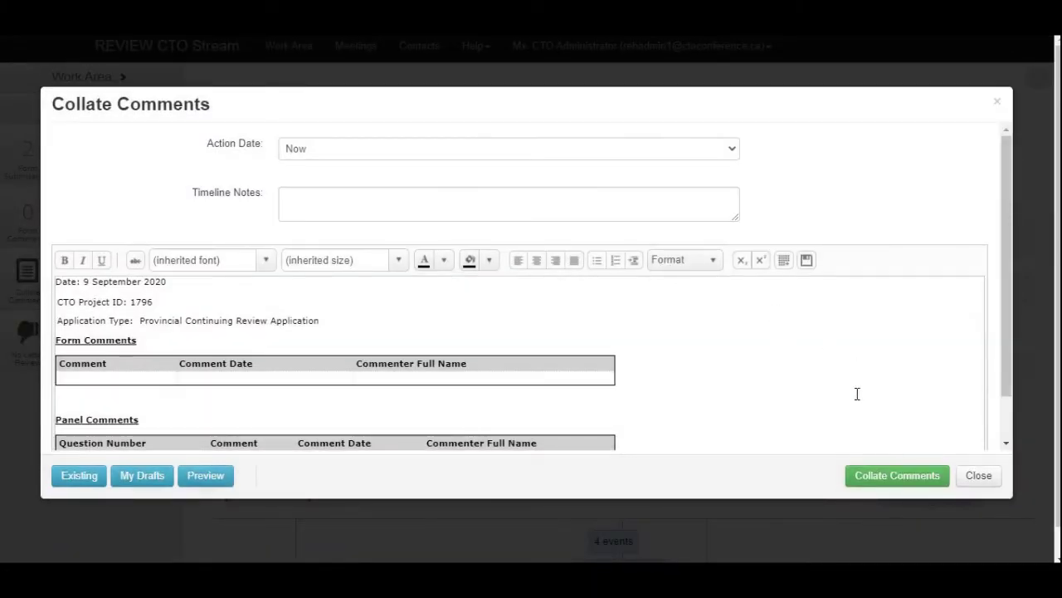
{"action": "left_click", "coordinate": [886, 480]}
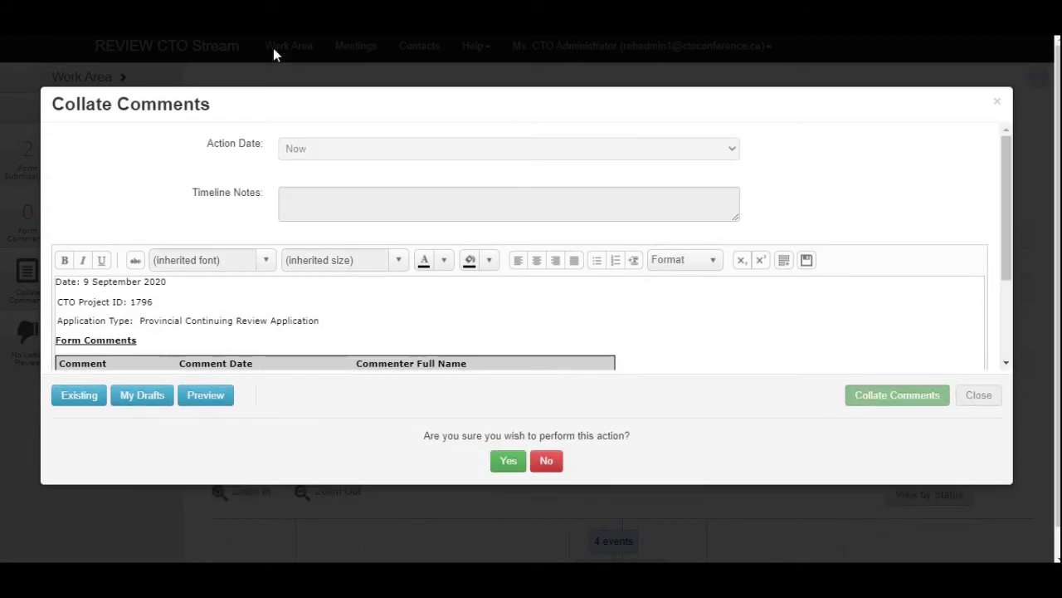
{"action": "left_click", "coordinate": [508, 460]}
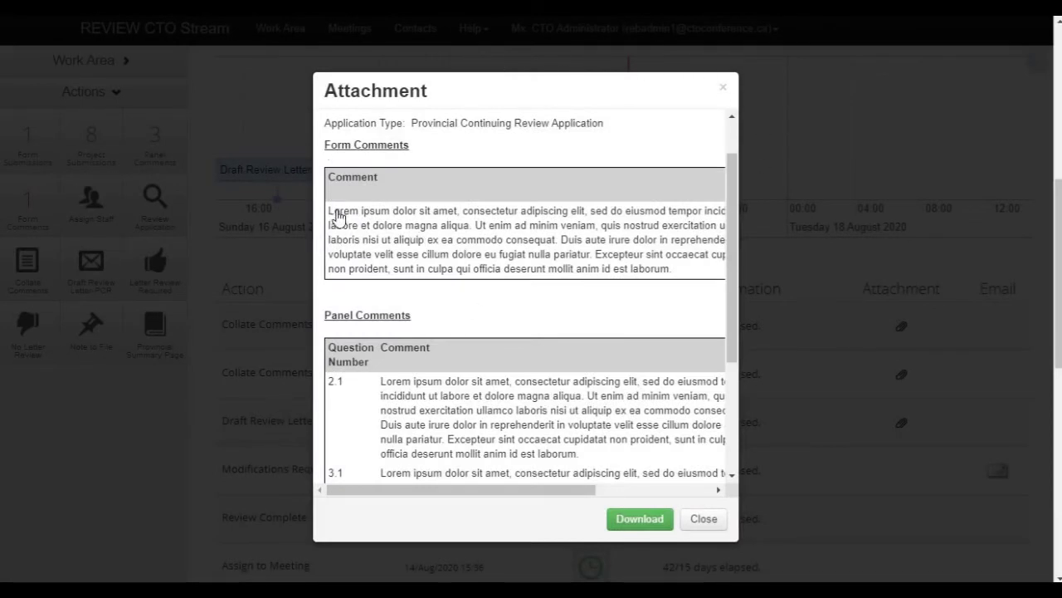
Step: Select the opening words of the form comment in the collated comments attachment, and download the attachment
{"action": "left_click_drag", "start_coordinate": [586, 212], "coordinate": [331, 219]}
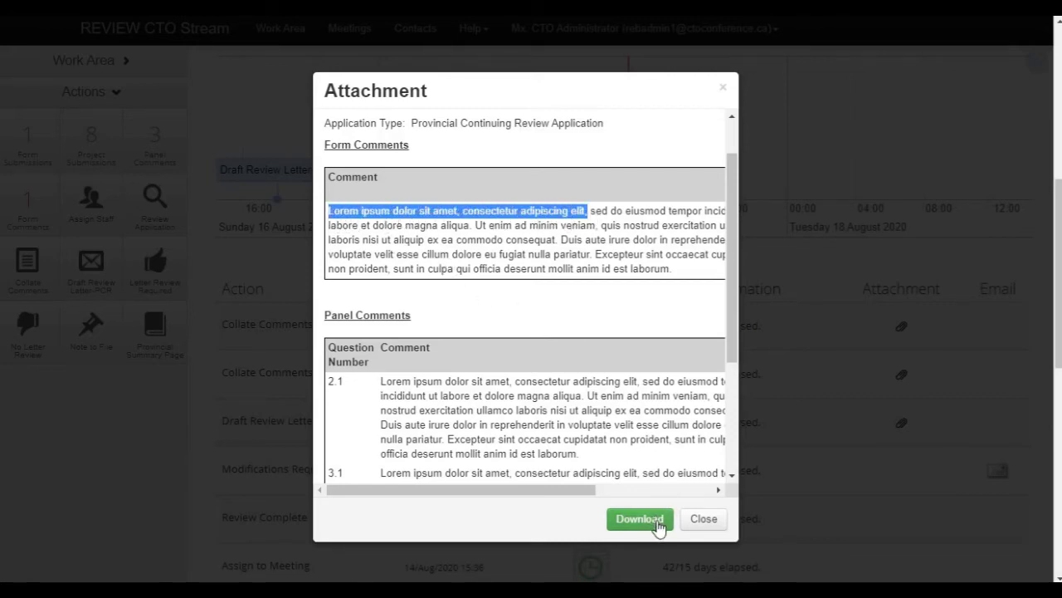
{"action": "left_click", "coordinate": [657, 523]}
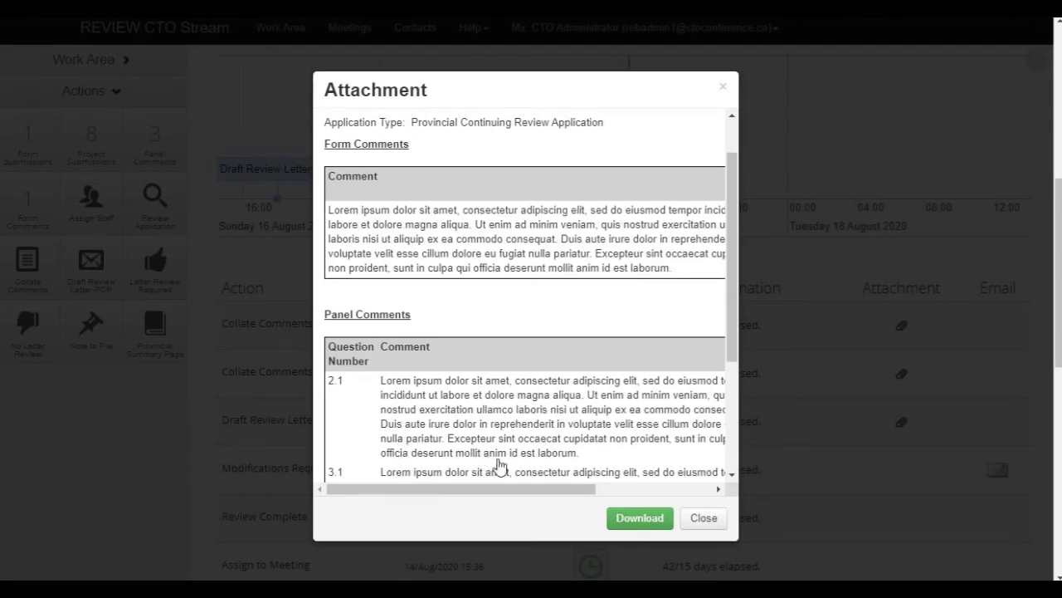
{"action": "left_click", "coordinate": [707, 517]}
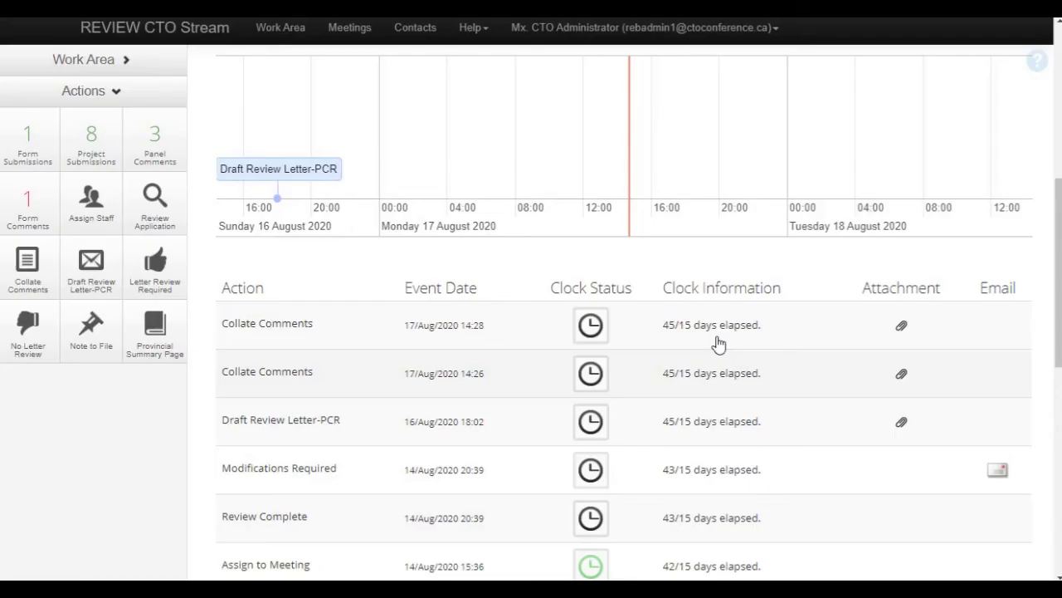
{"action": "left_click", "coordinate": [906, 330]}
{"action": "left_click", "coordinate": [903, 327]}
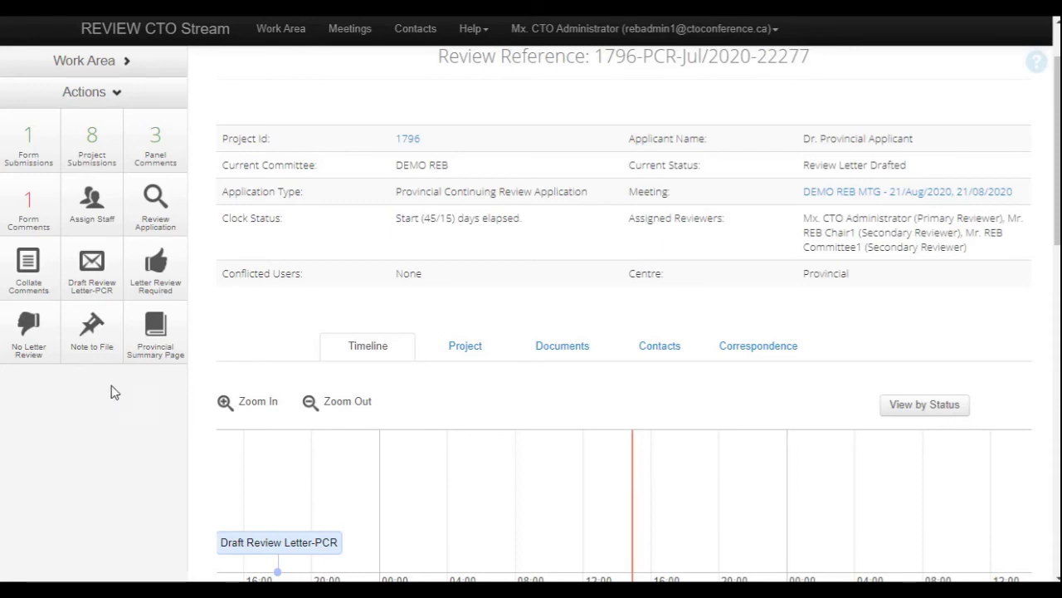
Step: Record the No Letter Review action for the drafted letter with the action date Now and confirm it
{"action": "left_click", "coordinate": [179, 279]}
{"action": "left_click", "coordinate": [43, 351]}
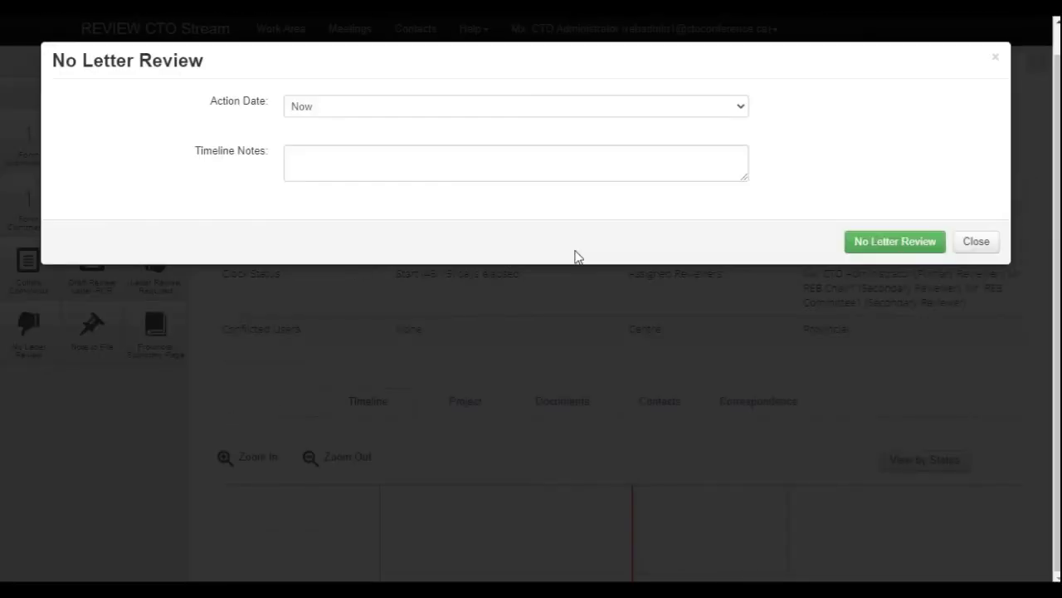
{"action": "left_click", "coordinate": [892, 249]}
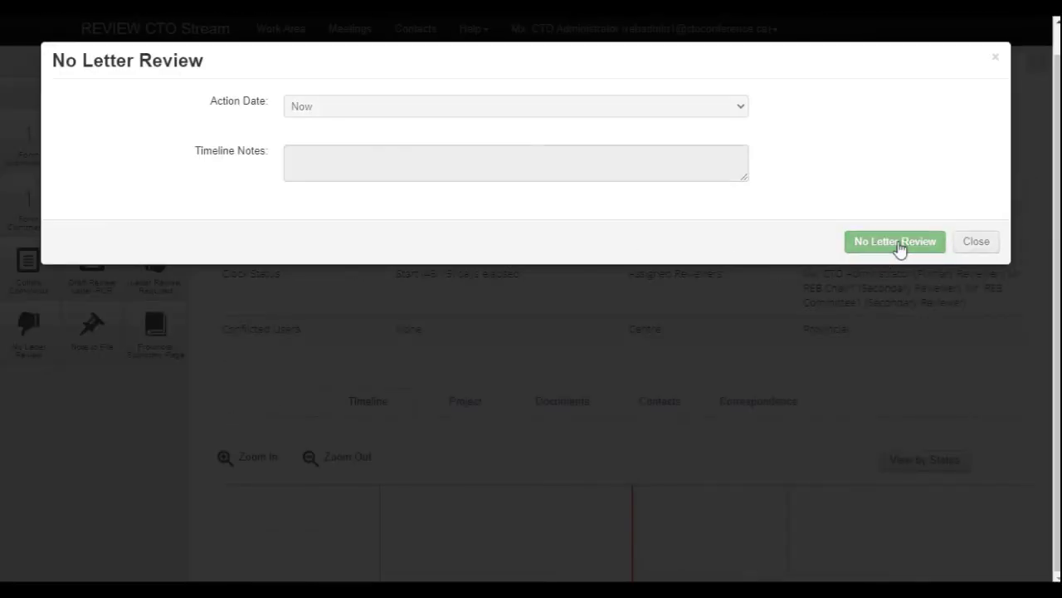
{"action": "left_click", "coordinate": [507, 310]}
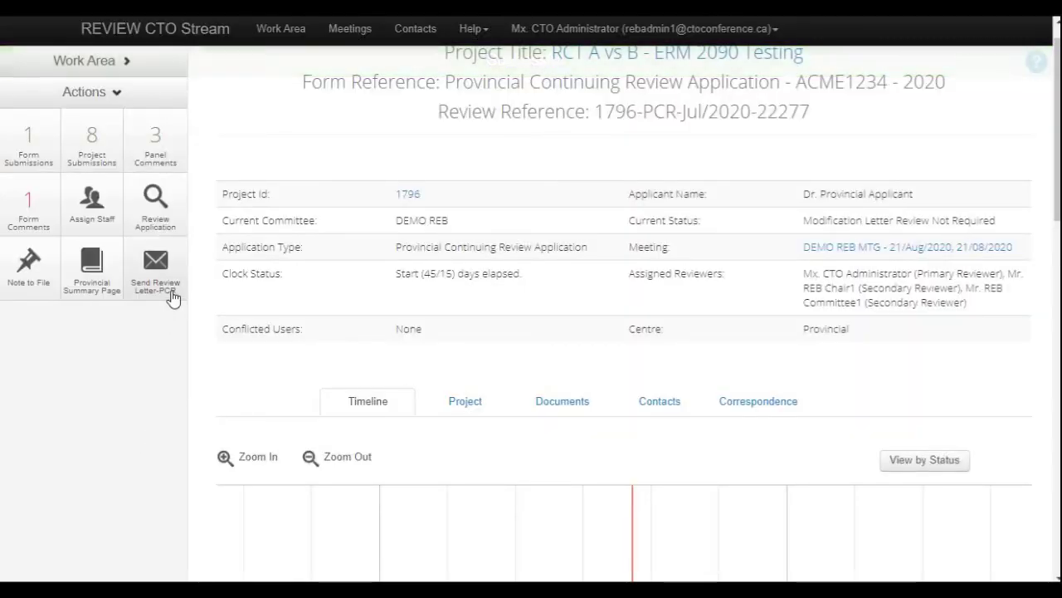
Step: Start the Send Review Letter-PCR action and overwrite its letter with the existing Draft Review Letter-PCR document
{"action": "left_click", "coordinate": [155, 270]}
{"action": "left_click", "coordinate": [155, 270]}
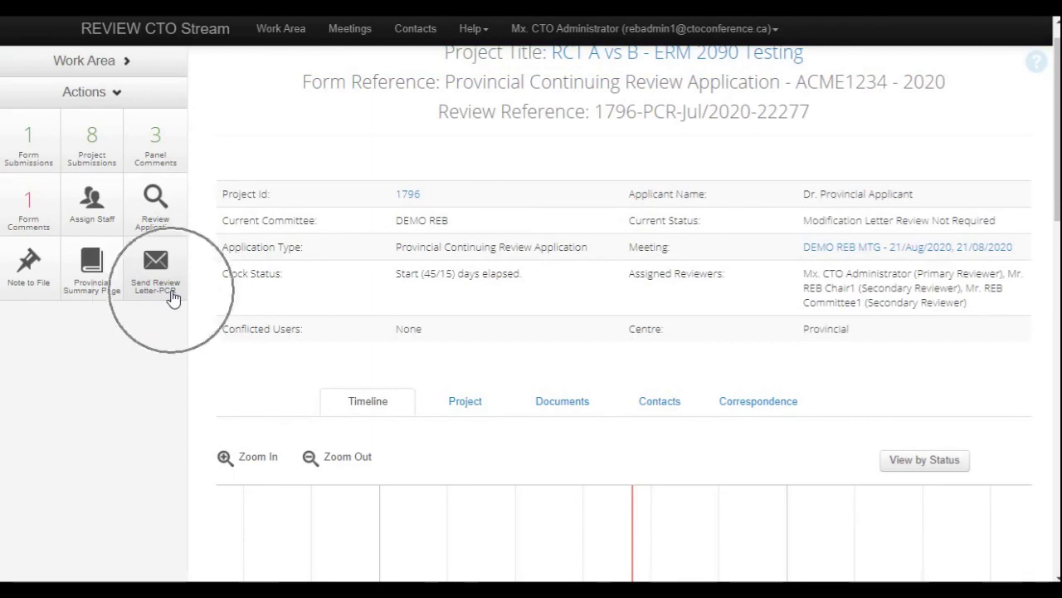
{"action": "left_click", "coordinate": [172, 297]}
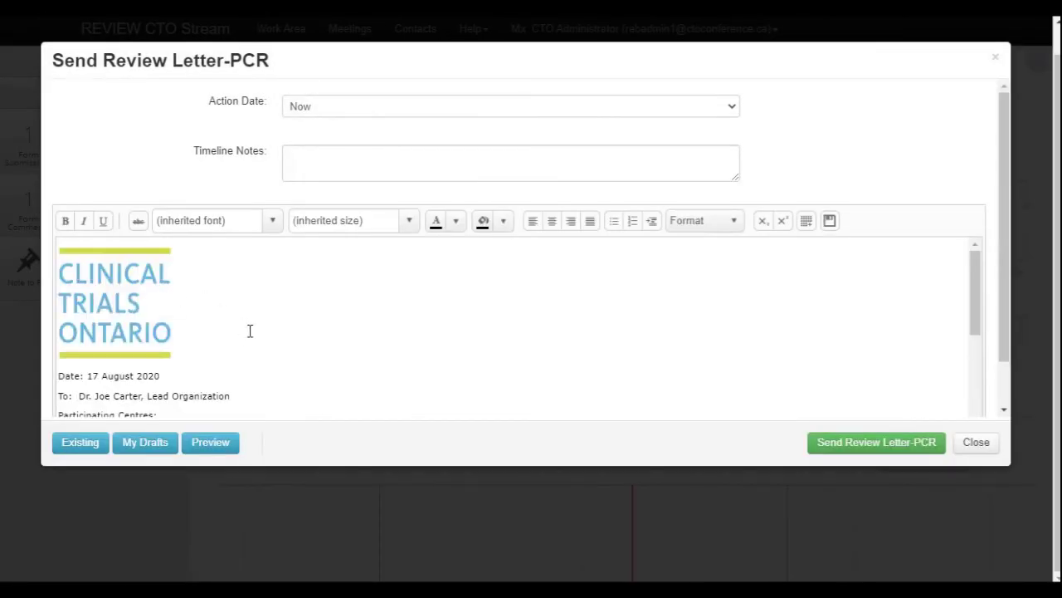
{"action": "left_click", "coordinate": [93, 452]}
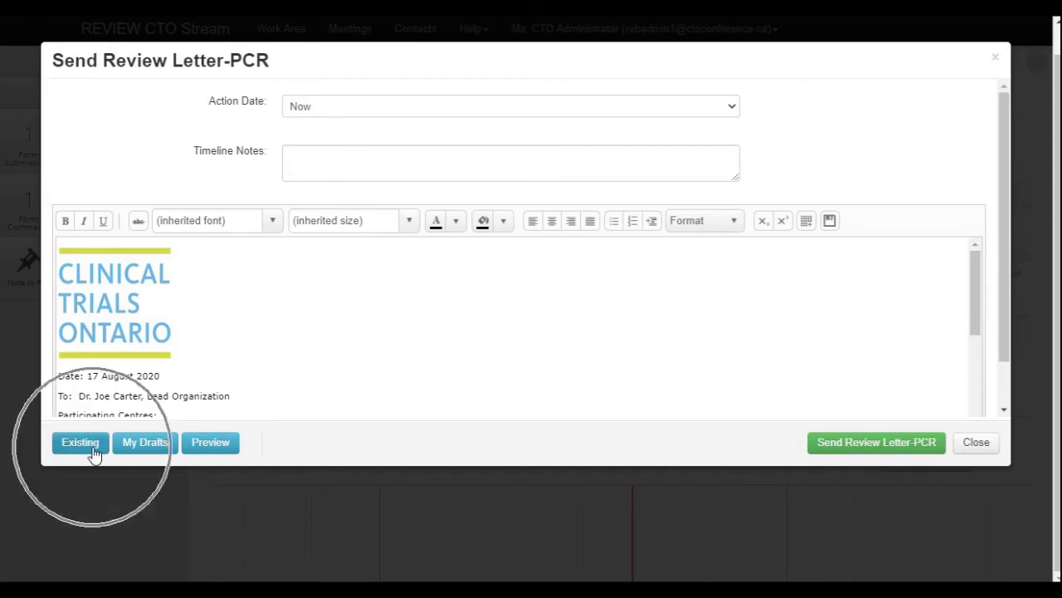
{"action": "left_click", "coordinate": [94, 452]}
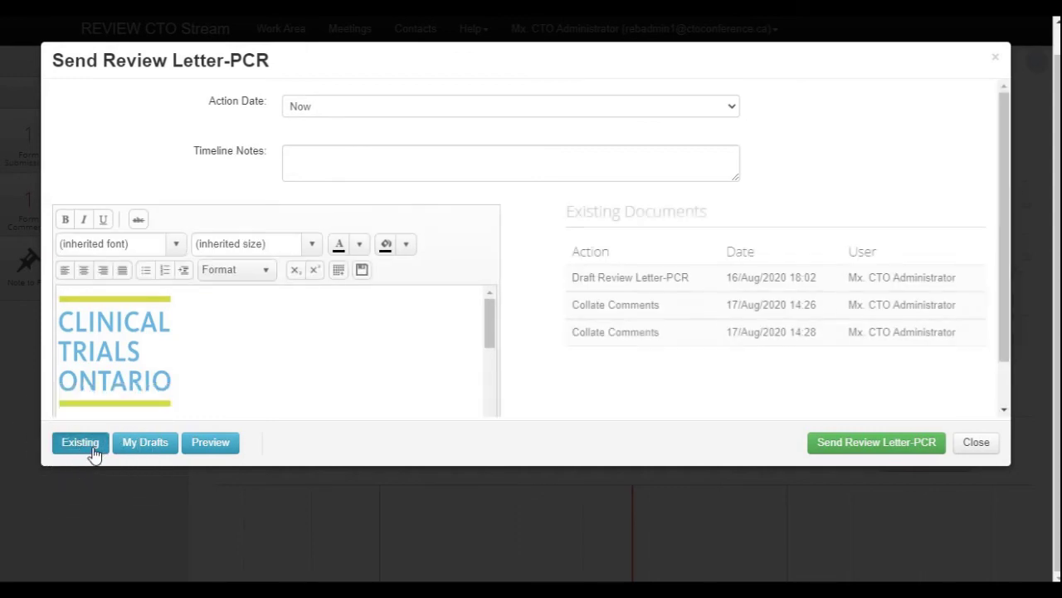
{"action": "left_click", "coordinate": [682, 289]}
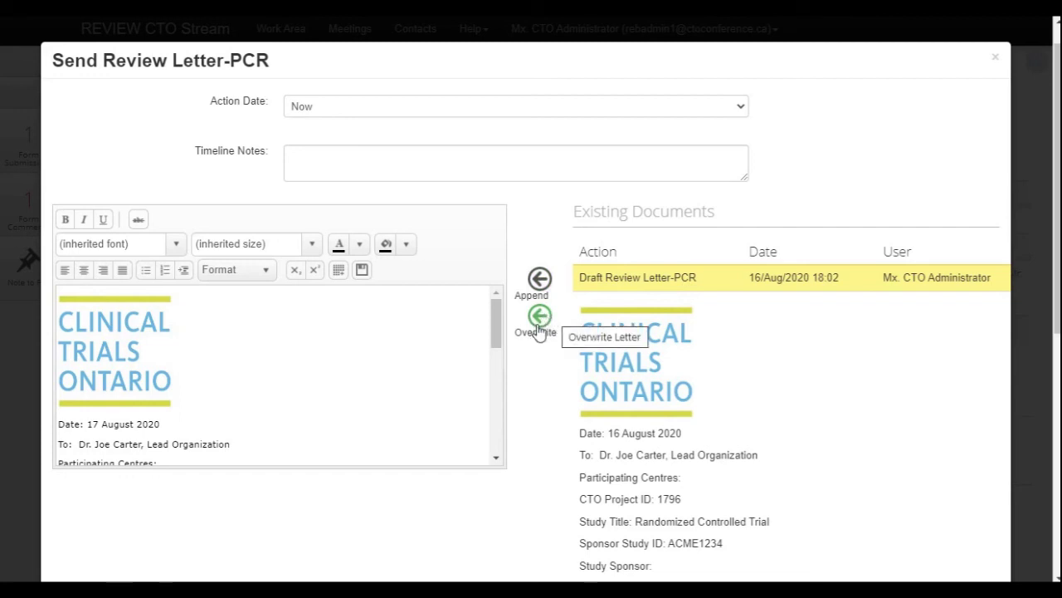
{"action": "left_click", "coordinate": [538, 332]}
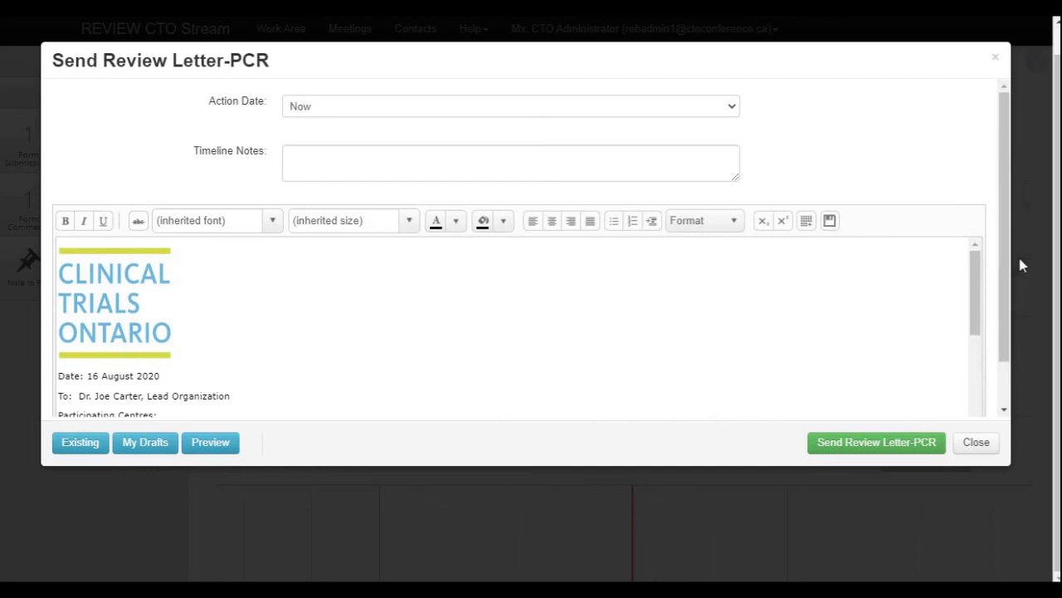
Step: Delete the empty "Study Sponsor:" line from the header details of the review letter
{"action": "left_click_drag", "start_coordinate": [1009, 264], "coordinate": [1007, 304]}
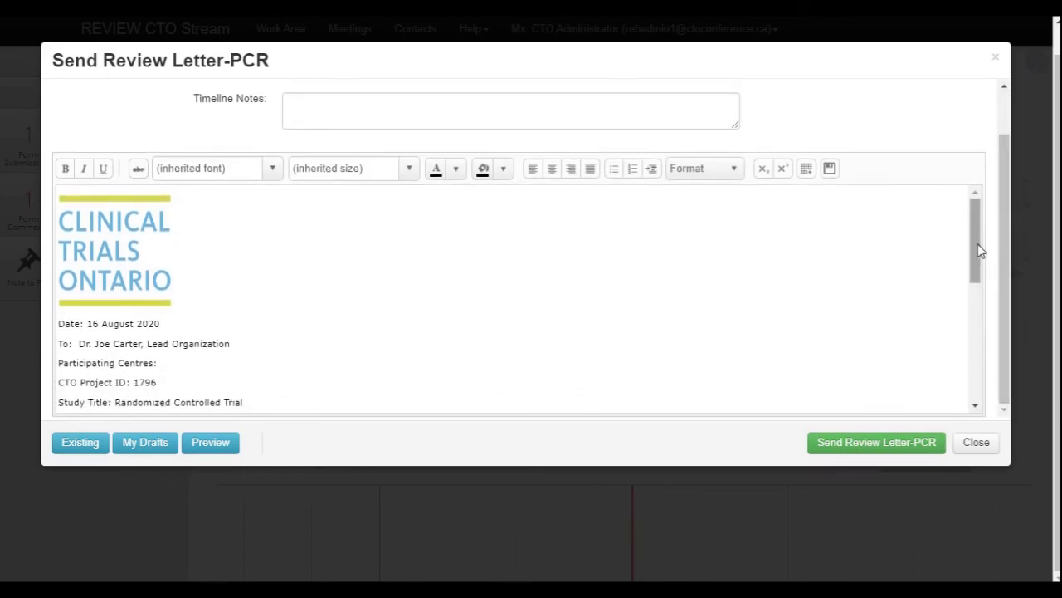
{"action": "left_click_drag", "start_coordinate": [977, 249], "coordinate": [980, 316]}
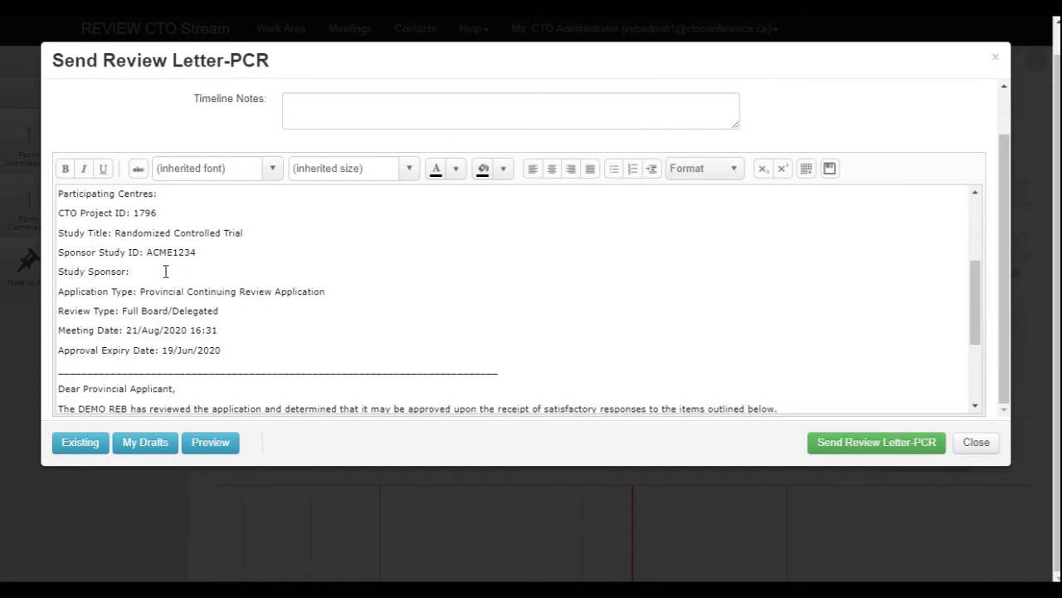
{"action": "triple_click", "coordinate": [119, 273]}
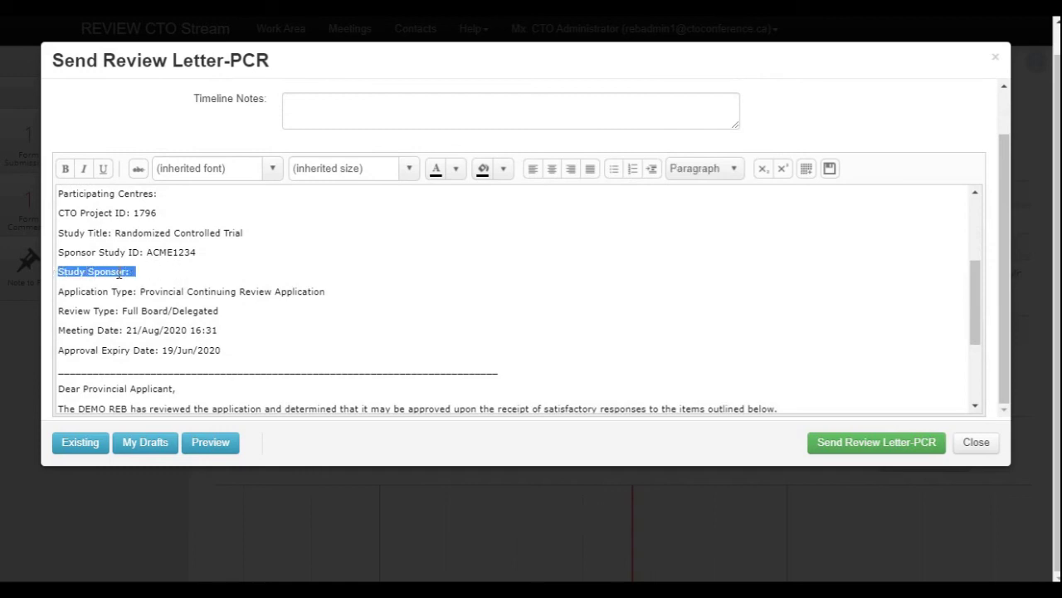
{"action": "key", "text": "BackSpace"}
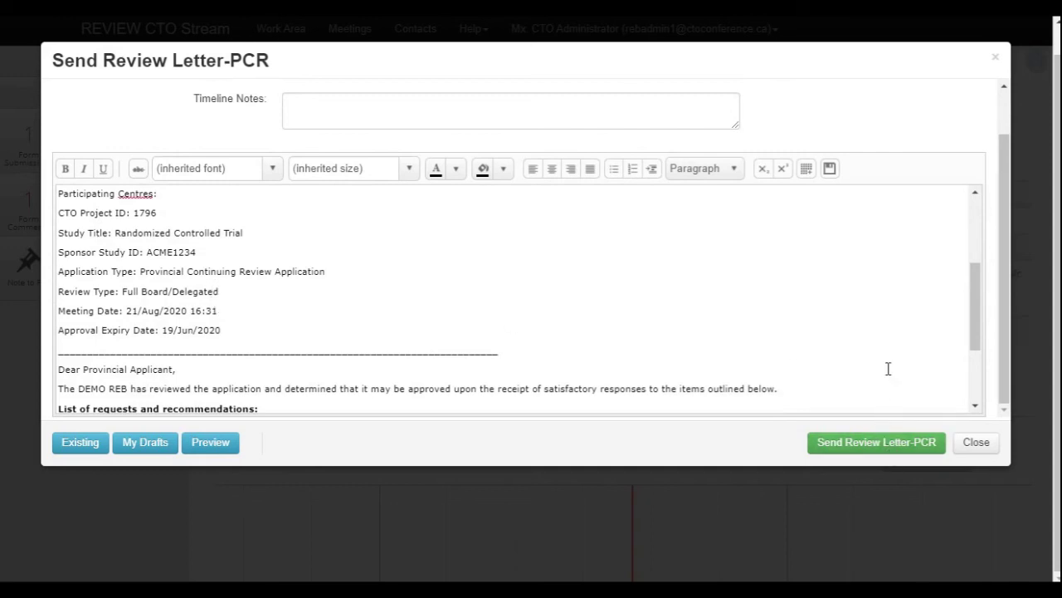
Step: Send the edited review letter to the applicant with the action date Now and confirm the action
{"action": "scroll", "coordinate": [888, 368], "scroll_direction": "down", "scroll_amount": 1}
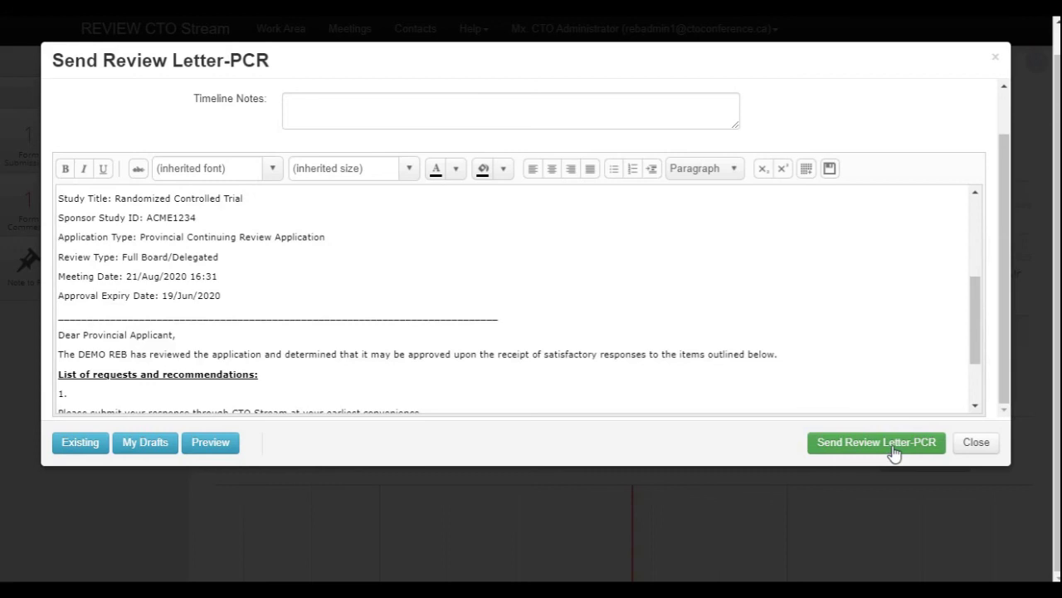
{"action": "left_click", "coordinate": [893, 448]}
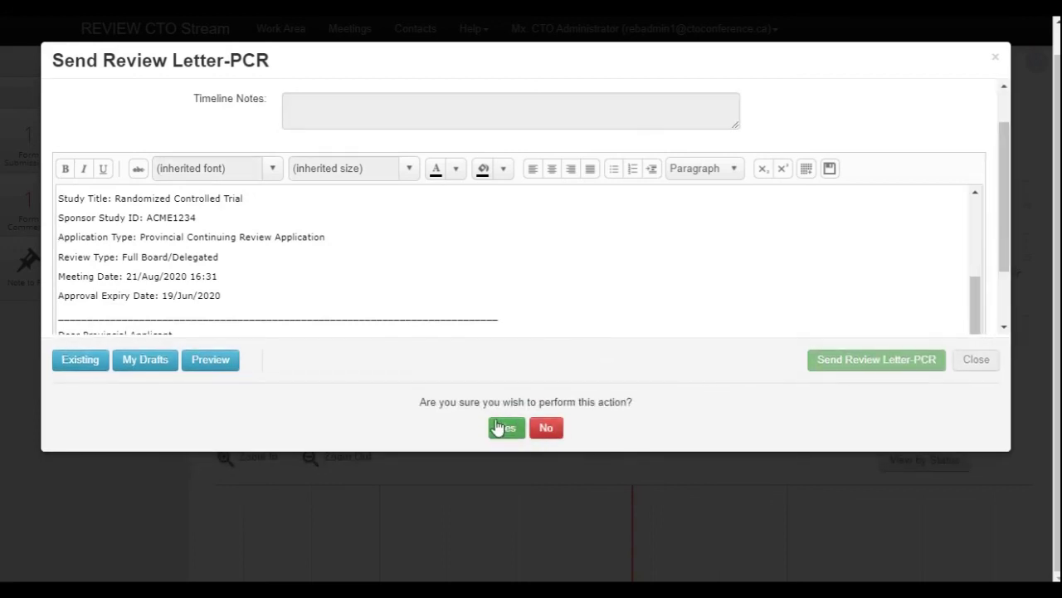
{"action": "left_click", "coordinate": [502, 428]}
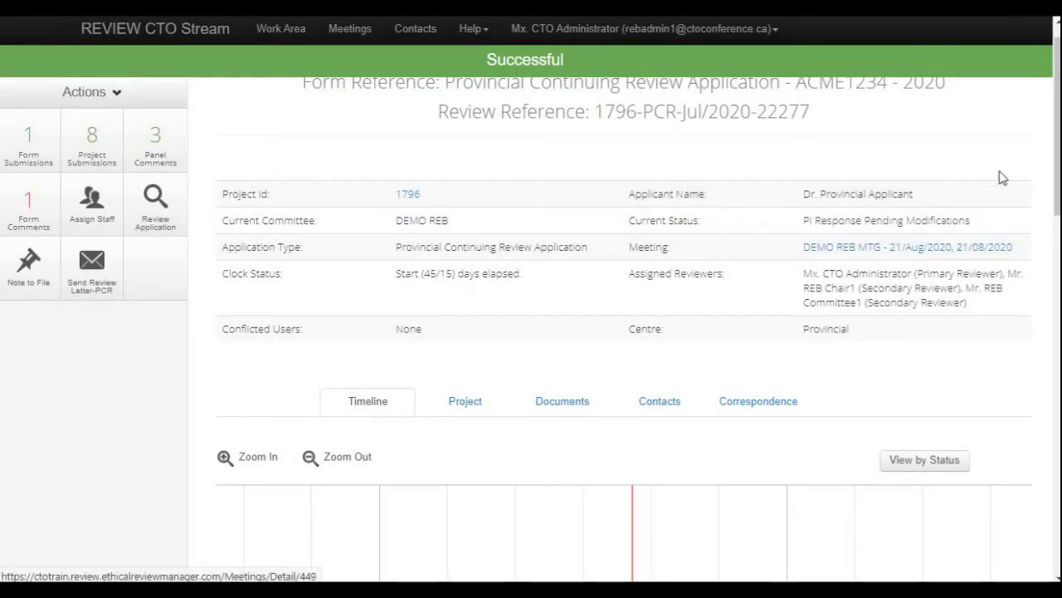
{"action": "left_click_drag", "start_coordinate": [1057, 152], "coordinate": [1059, 249]}
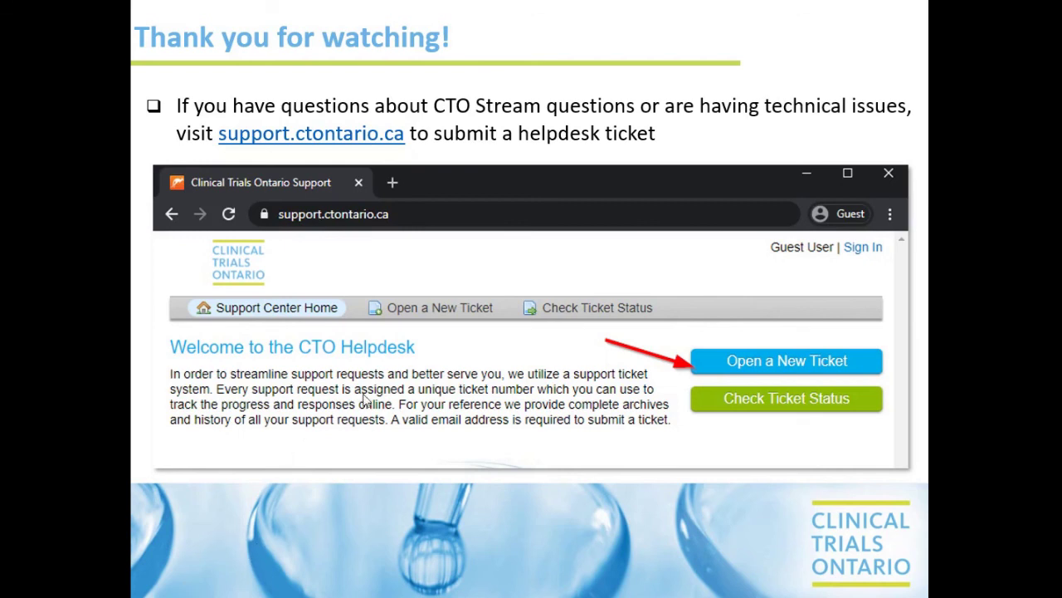
{"action": "left_click", "coordinate": [433, 391]}
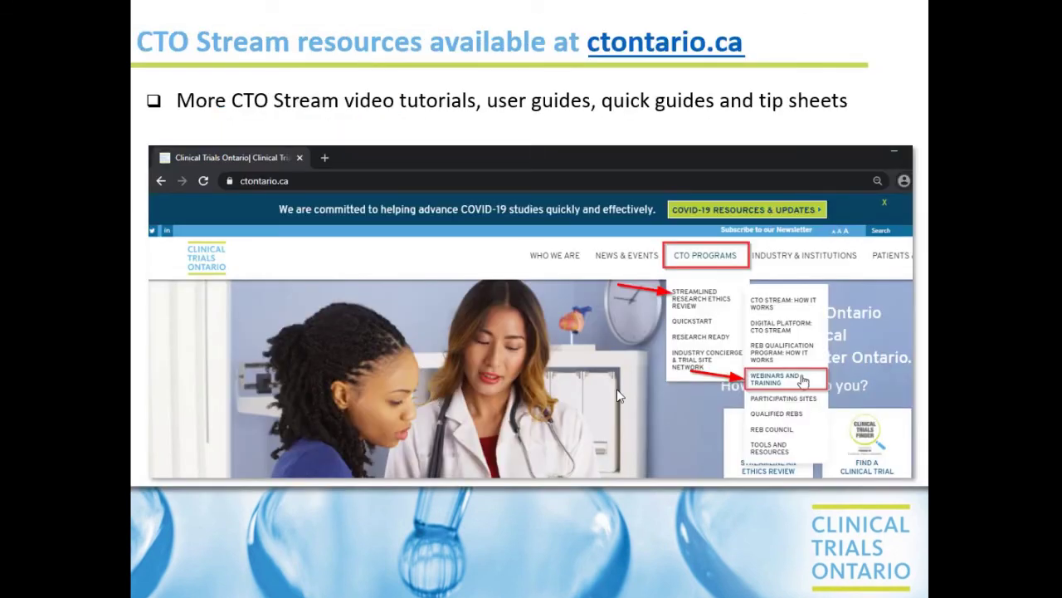